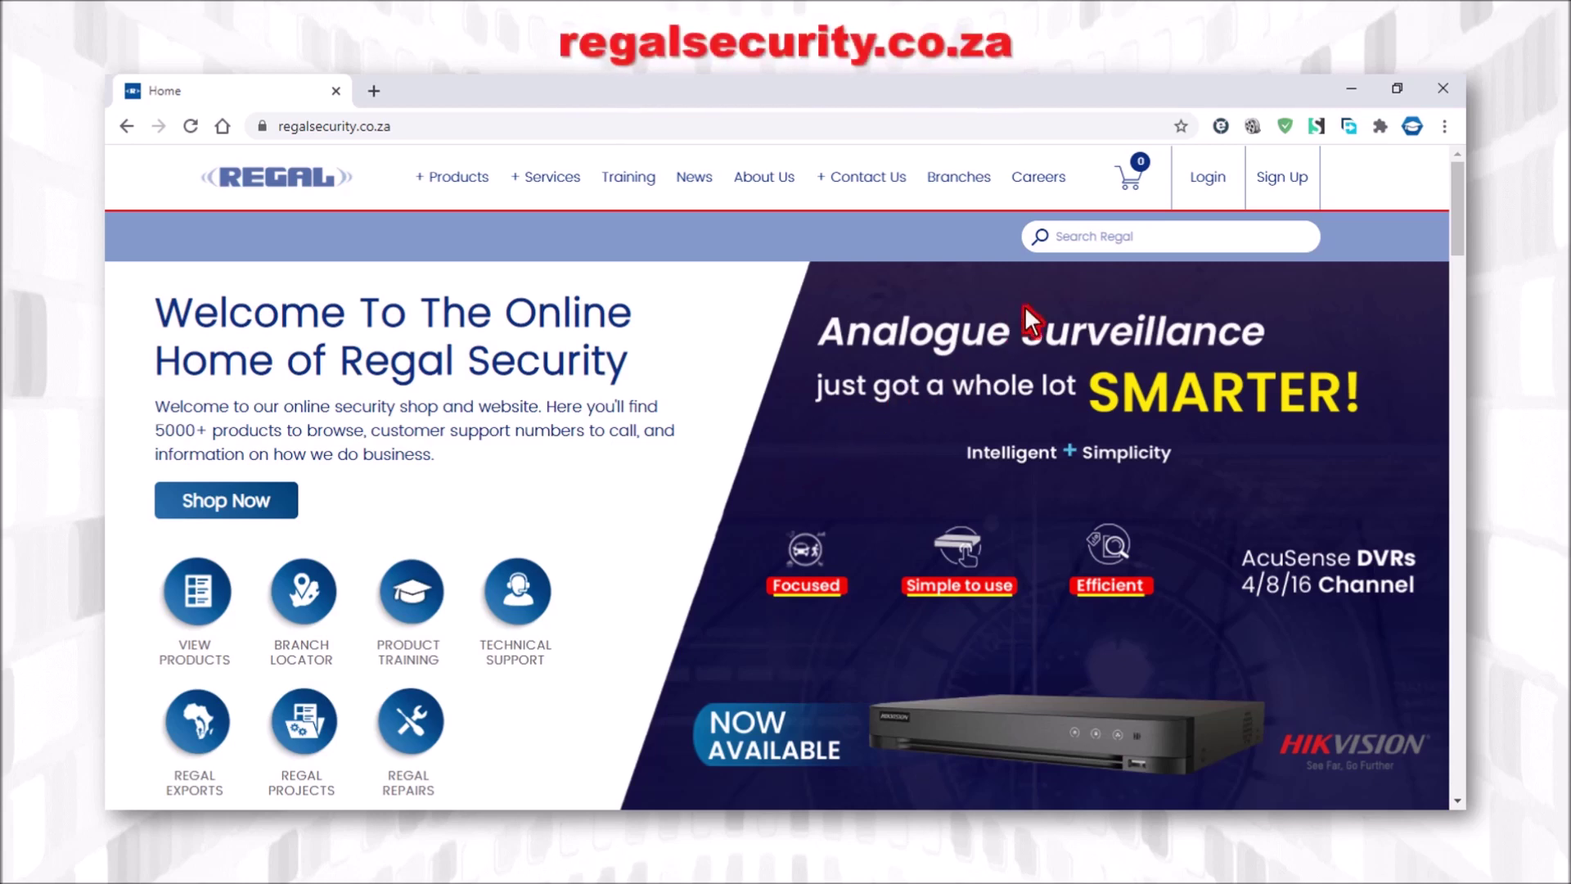
Step: Log in with the dealer email and password, then view the account details page
{"action": "left_click", "coordinate": [1209, 177]}
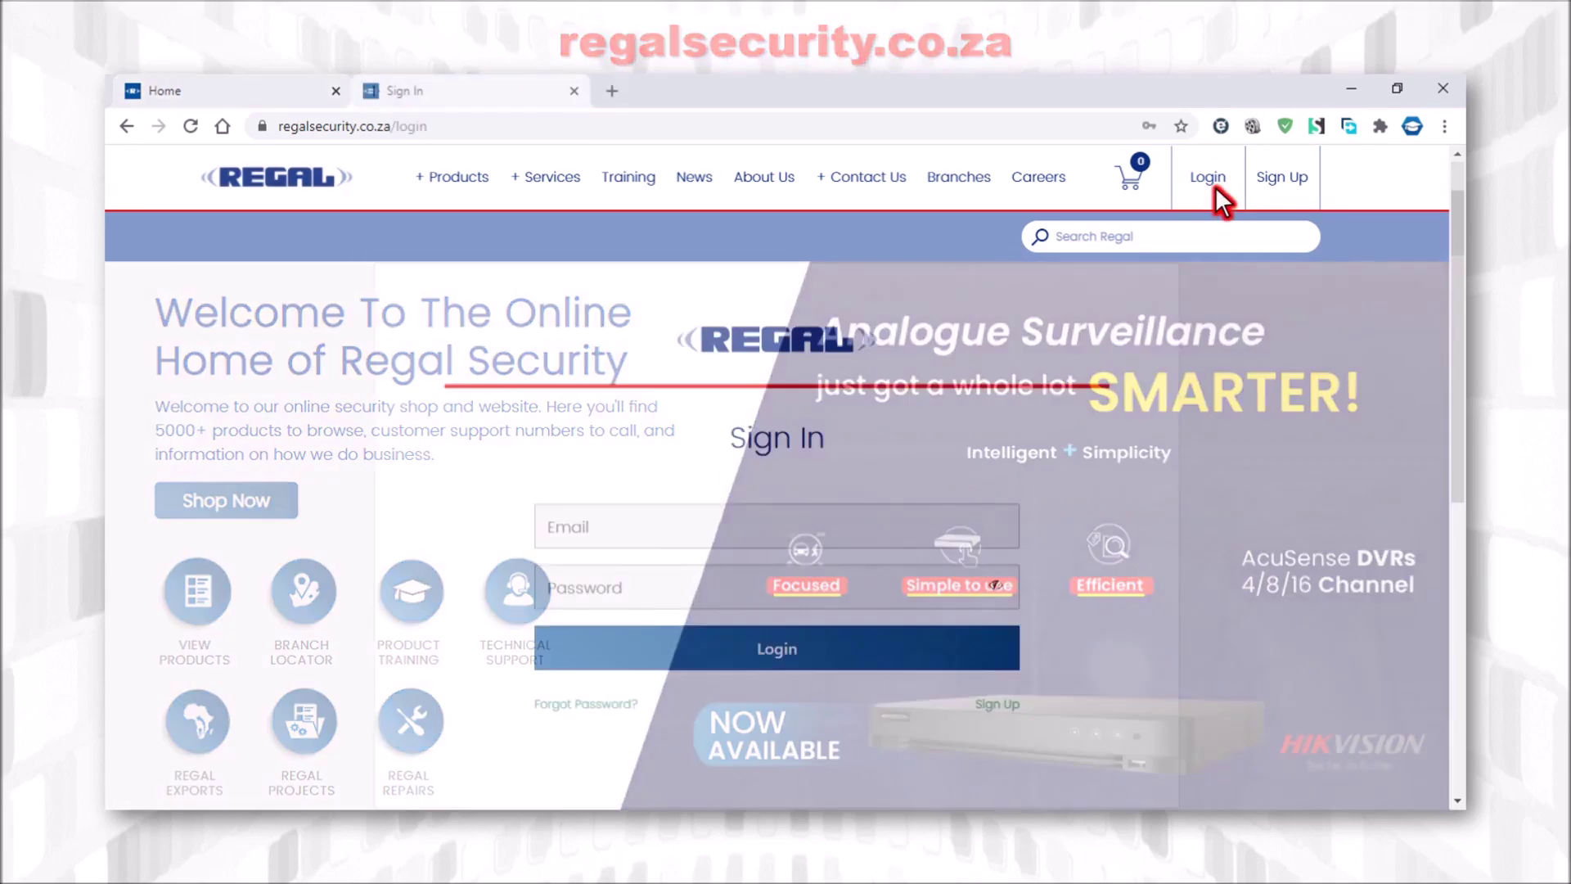
{"action": "key", "text": "Tab"}
{"action": "type", "text": "******************"}
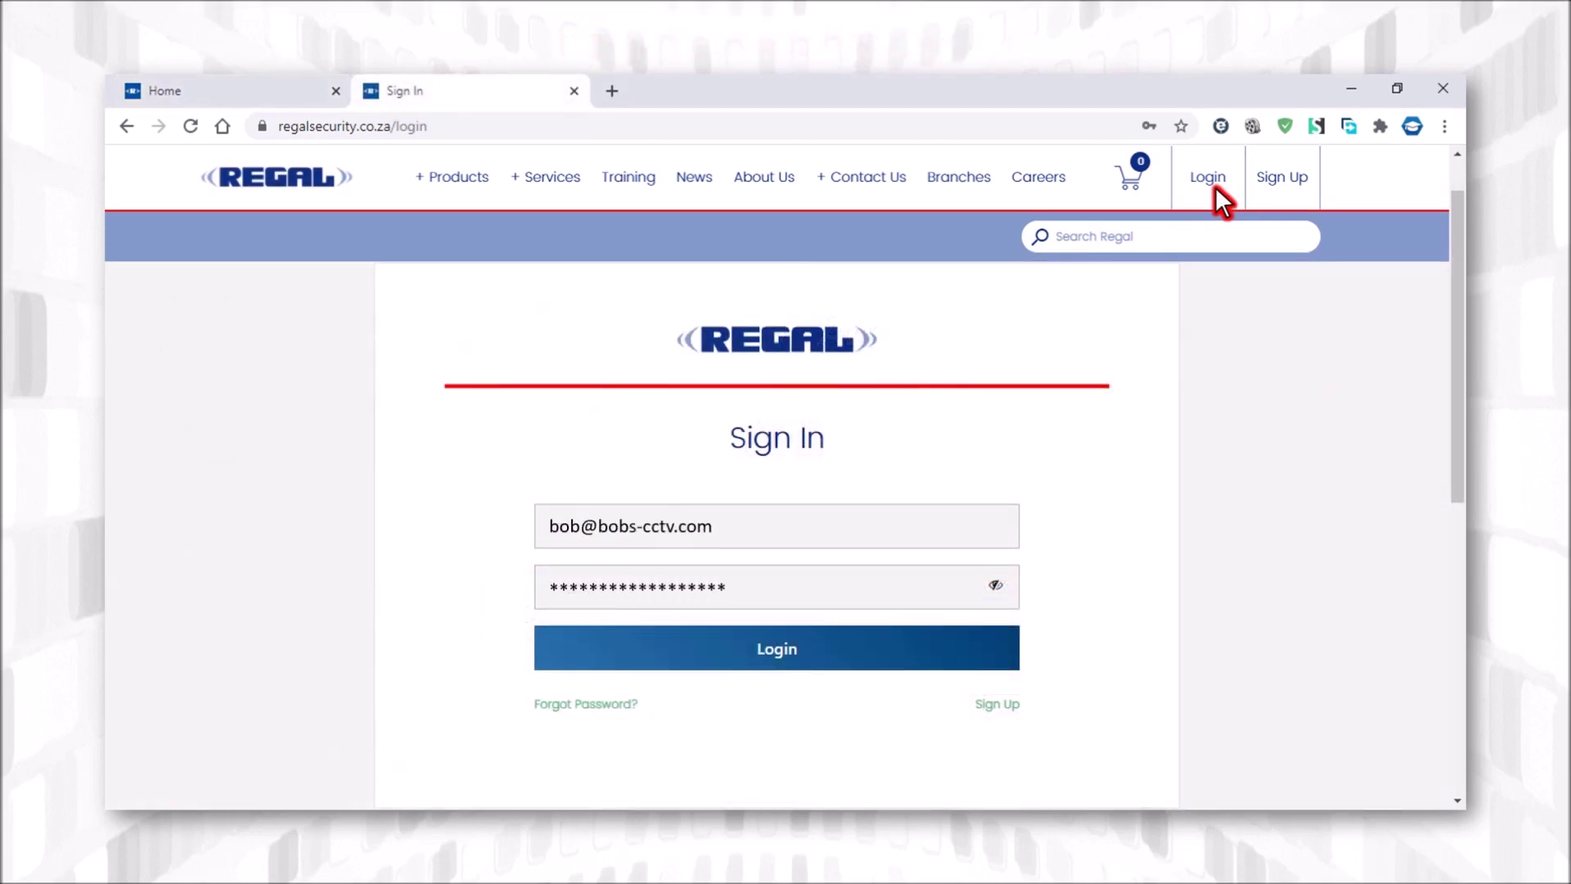
{"action": "left_click", "coordinate": [836, 649]}
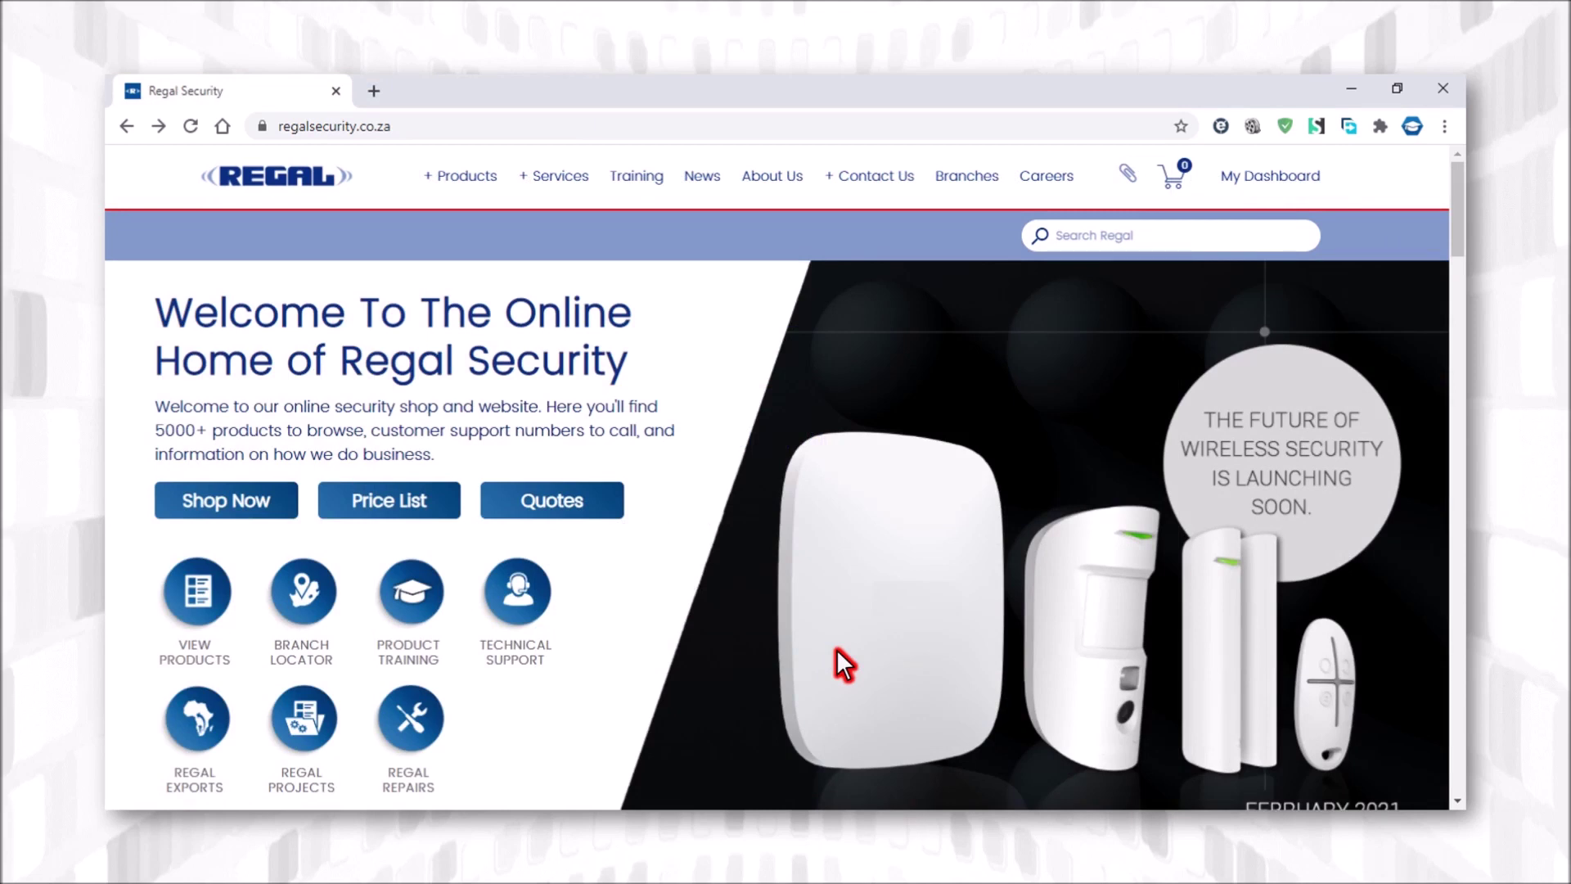
{"action": "mouse_move", "coordinate": [1269, 175]}
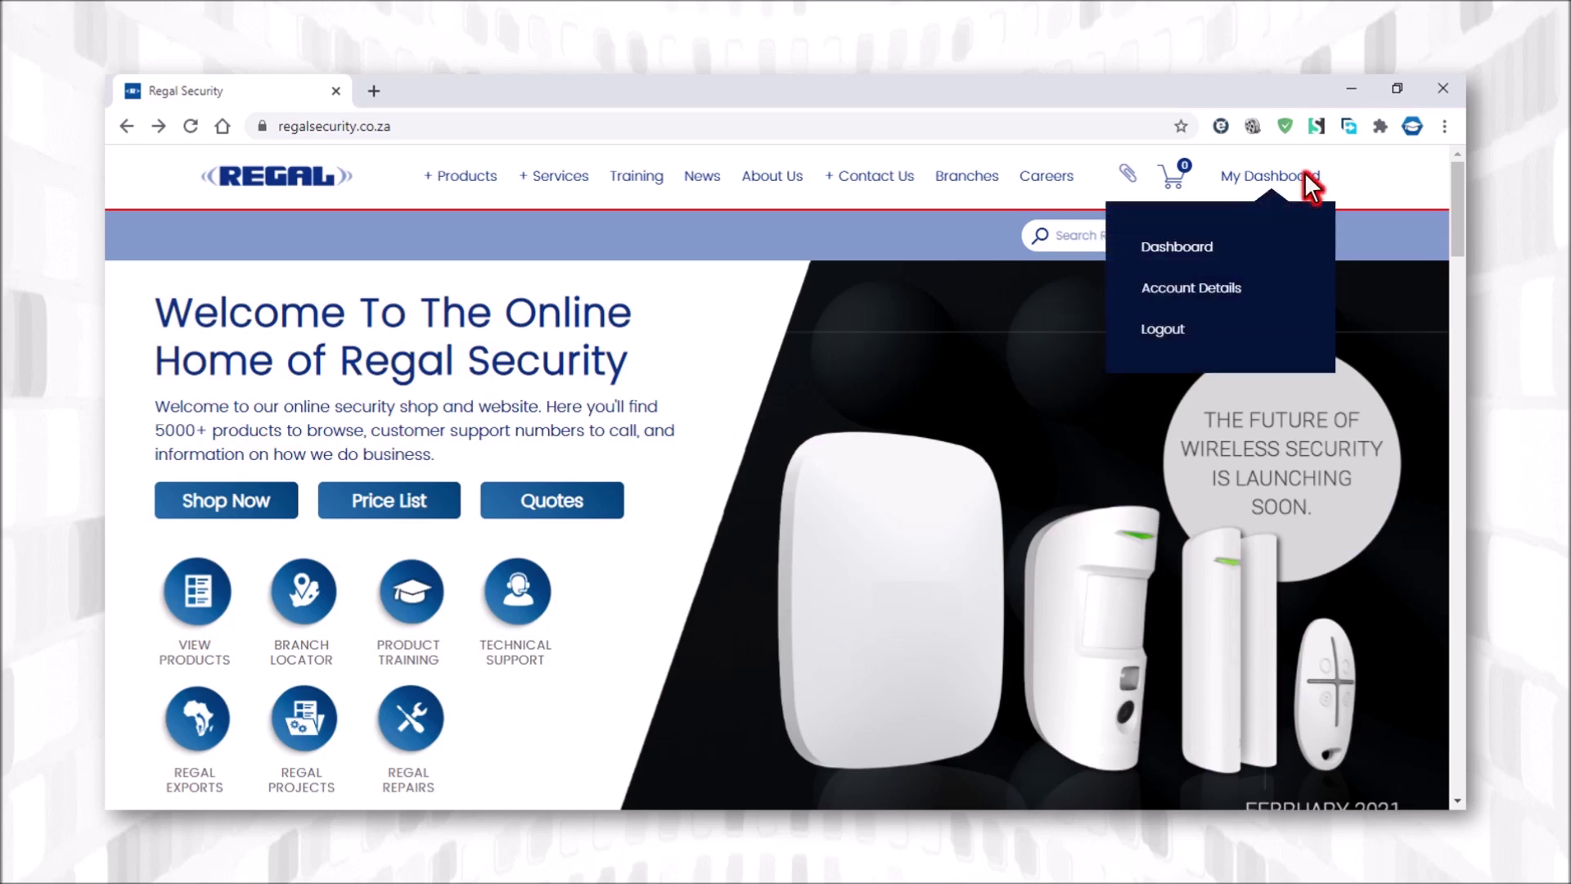
{"action": "left_click", "coordinate": [1227, 287]}
{"action": "scroll", "coordinate": [860, 491], "scroll_direction": "down", "scroll_amount": 3}
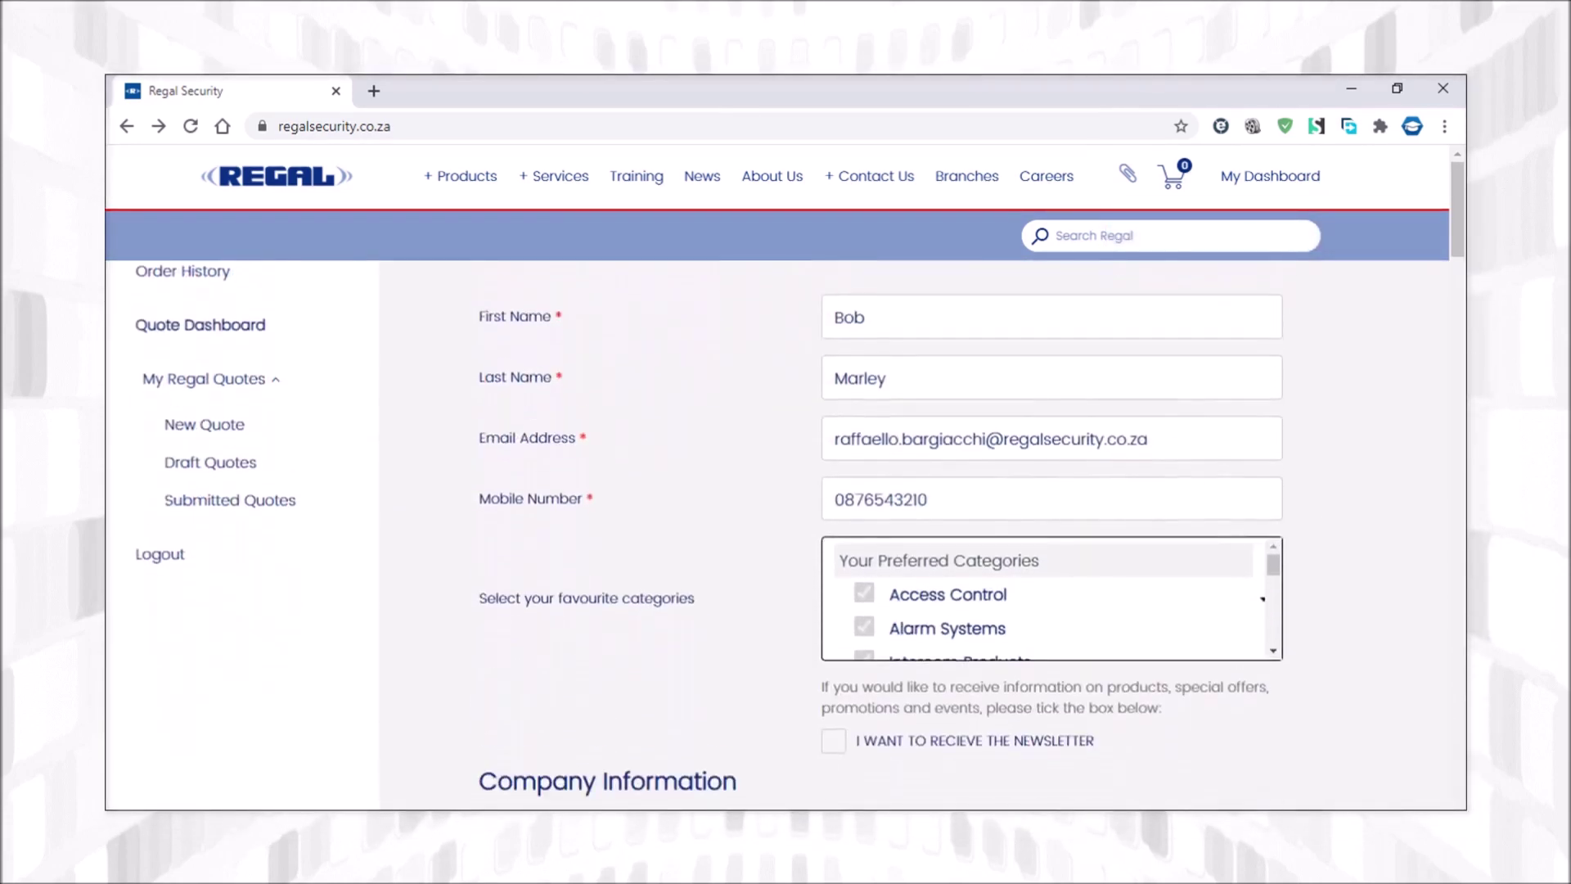
{"action": "scroll", "coordinate": [859, 492], "scroll_direction": "down", "scroll_amount": 2}
{"action": "scroll", "coordinate": [859, 491], "scroll_direction": "down", "scroll_amount": 2}
{"action": "scroll", "coordinate": [859, 491], "scroll_direction": "down", "scroll_amount": 2}
{"action": "scroll", "coordinate": [859, 492], "scroll_direction": "down", "scroll_amount": 2}
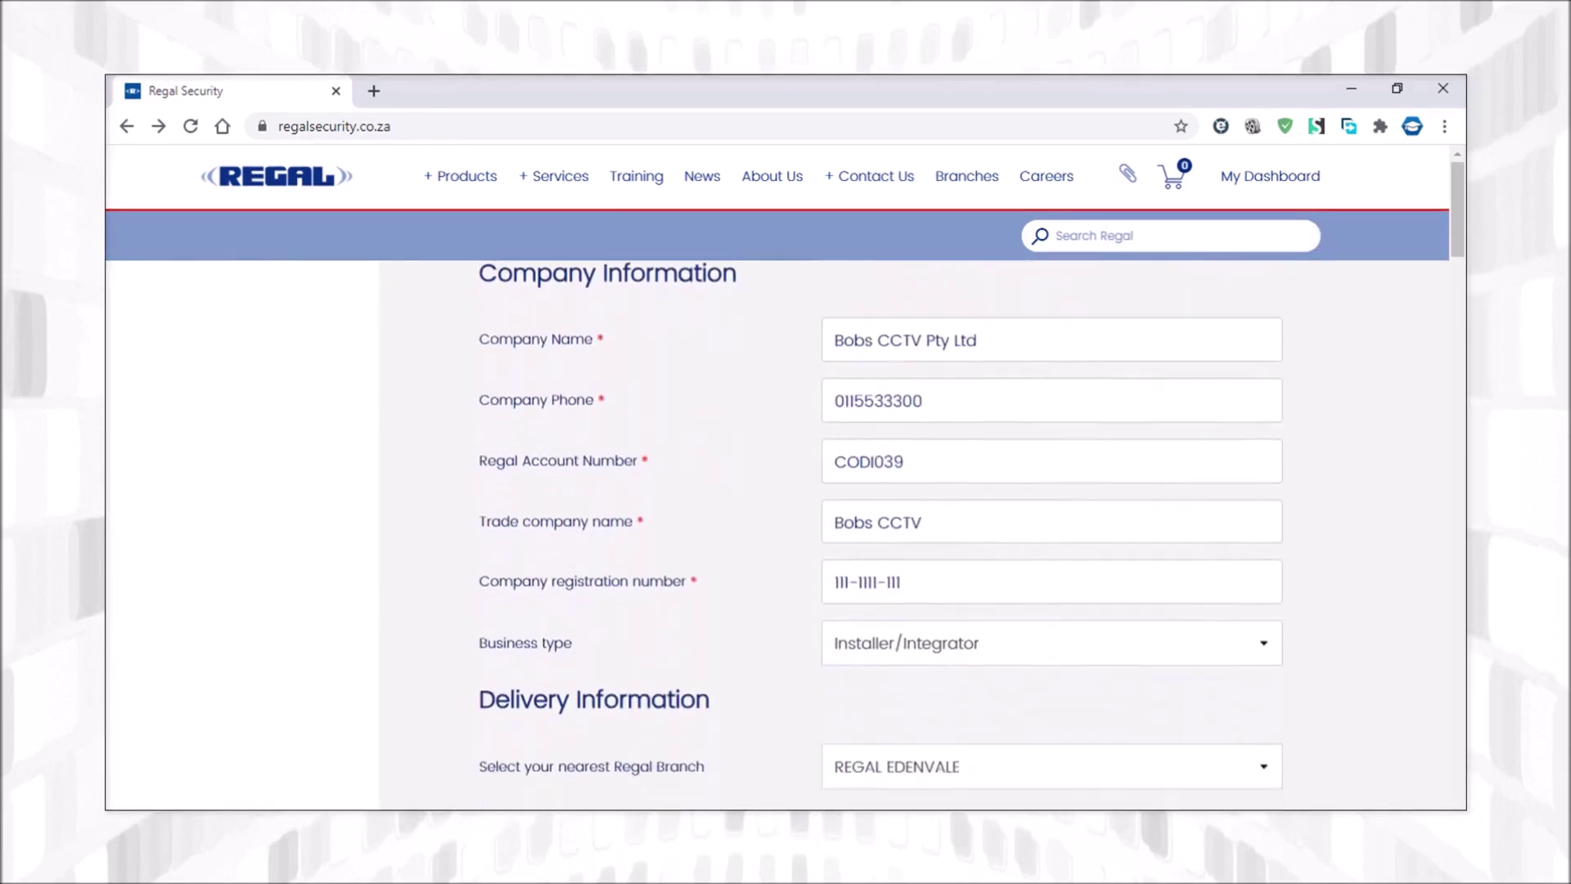
{"action": "scroll", "coordinate": [859, 491], "scroll_direction": "down", "scroll_amount": 2}
{"action": "scroll", "coordinate": [860, 491], "scroll_direction": "down", "scroll_amount": 2}
{"action": "scroll", "coordinate": [860, 491], "scroll_direction": "down", "scroll_amount": 2}
{"action": "scroll", "coordinate": [859, 491], "scroll_direction": "down", "scroll_amount": 2}
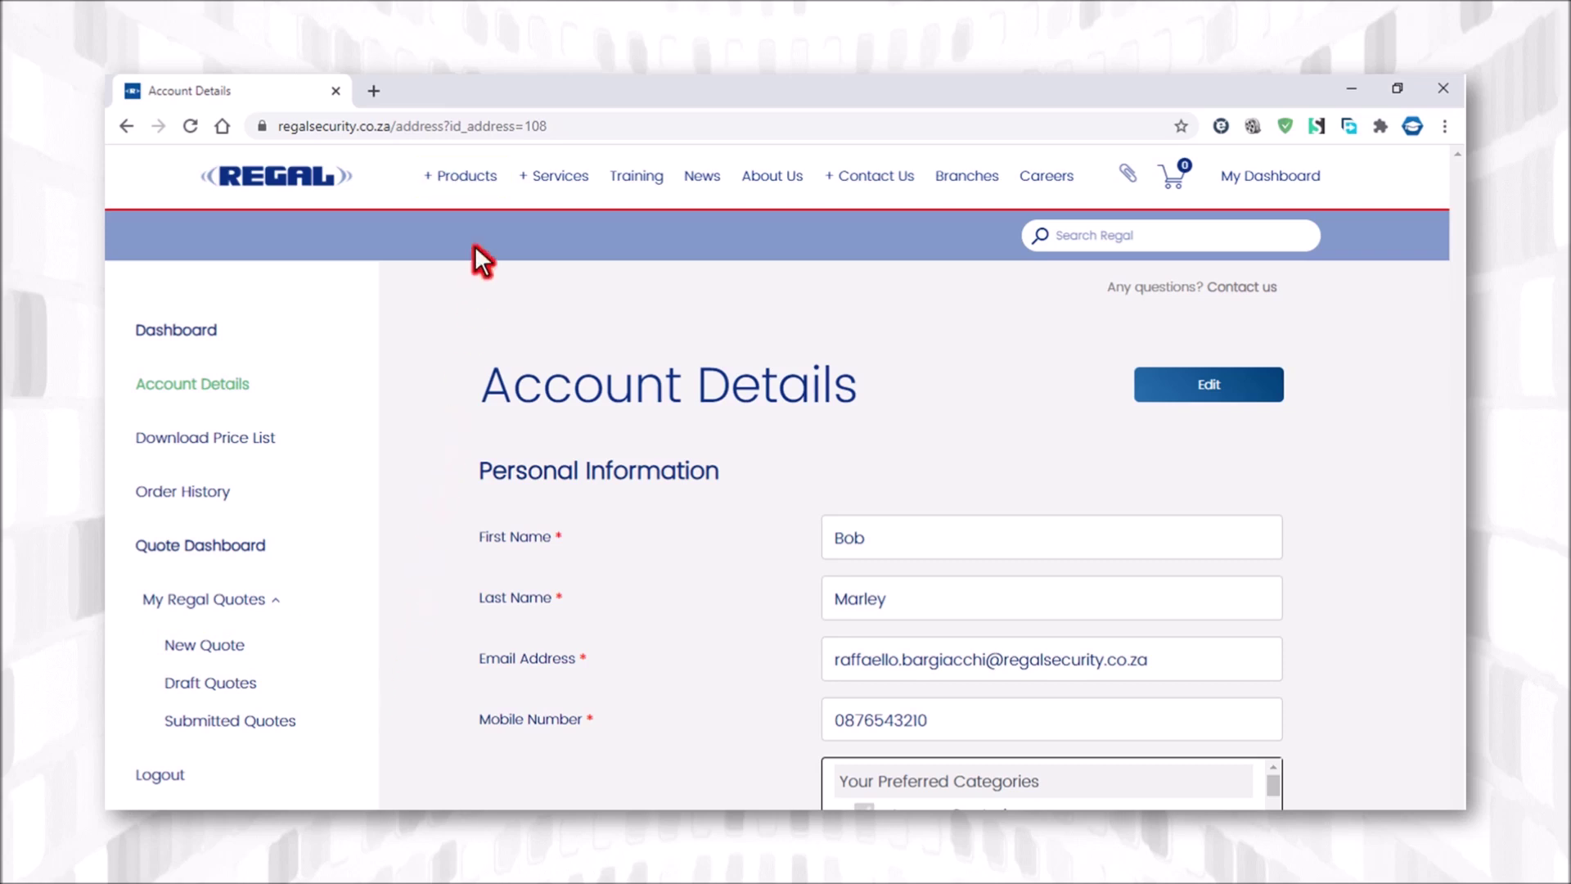
{"action": "mouse_move", "coordinate": [461, 176]}
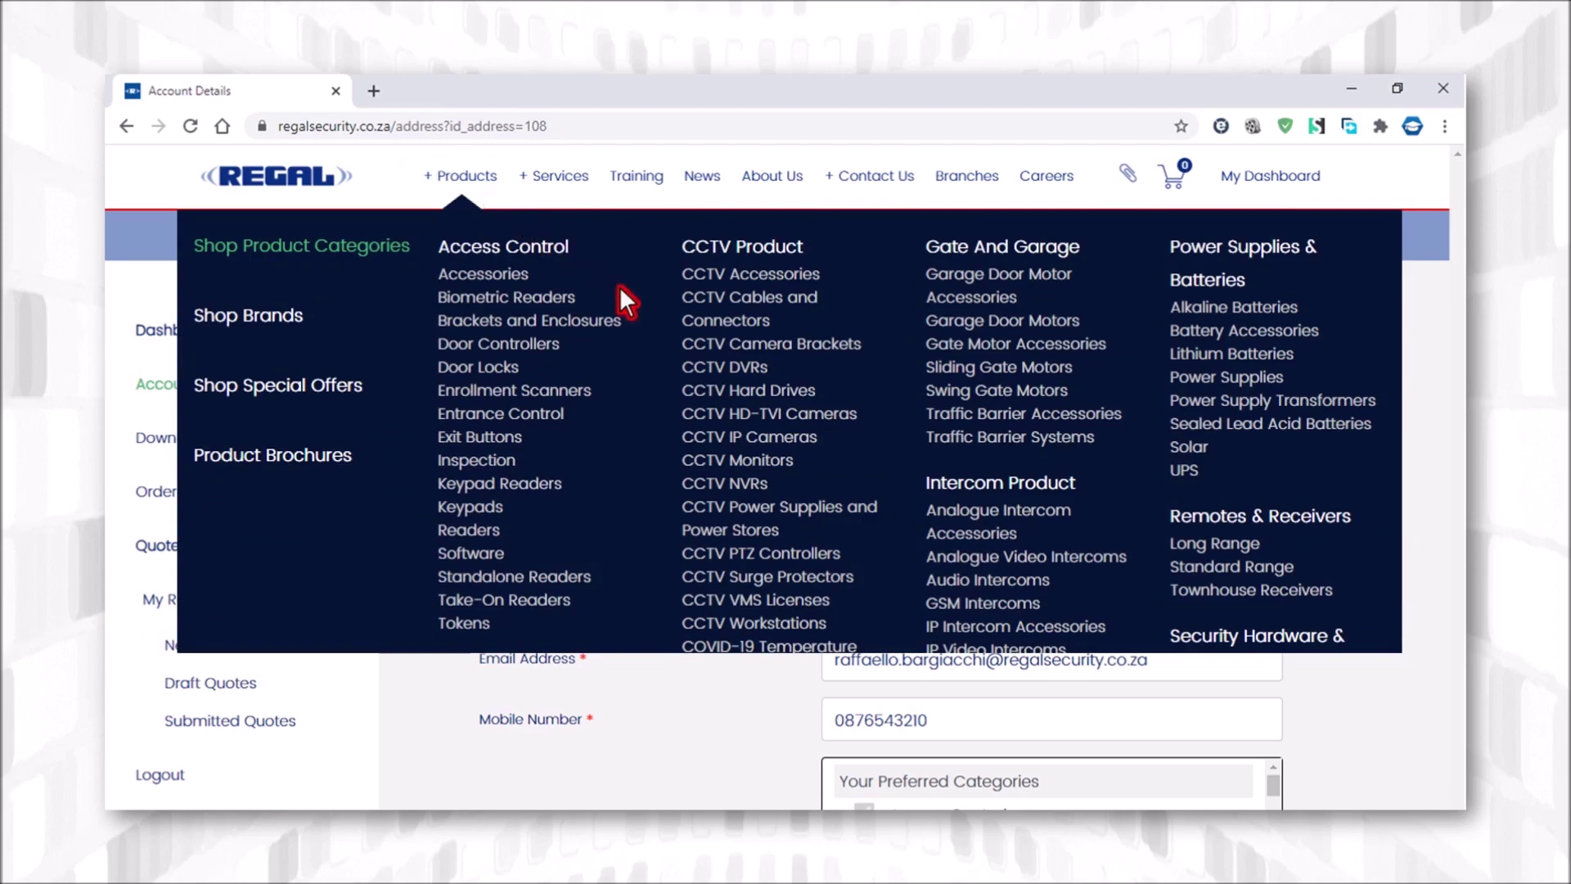
Step: Browse CCTV DVRs and view details of the 32 Channel HD-TVI/AHD/CVBS/IP Tribrid DVR
{"action": "left_click", "coordinate": [725, 365]}
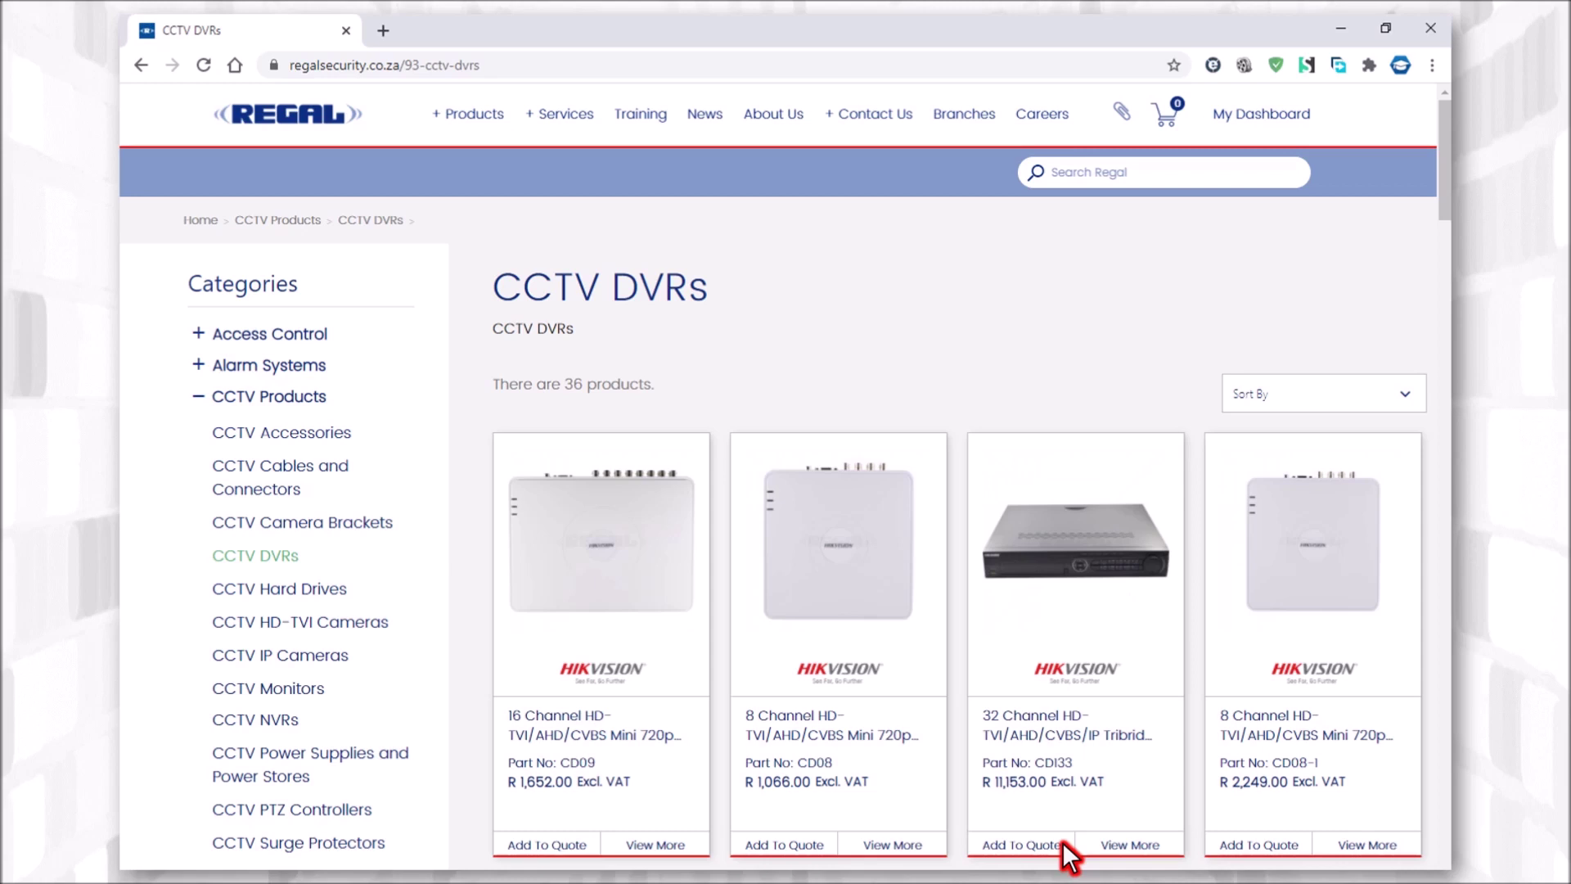
{"action": "left_click", "coordinate": [1152, 848]}
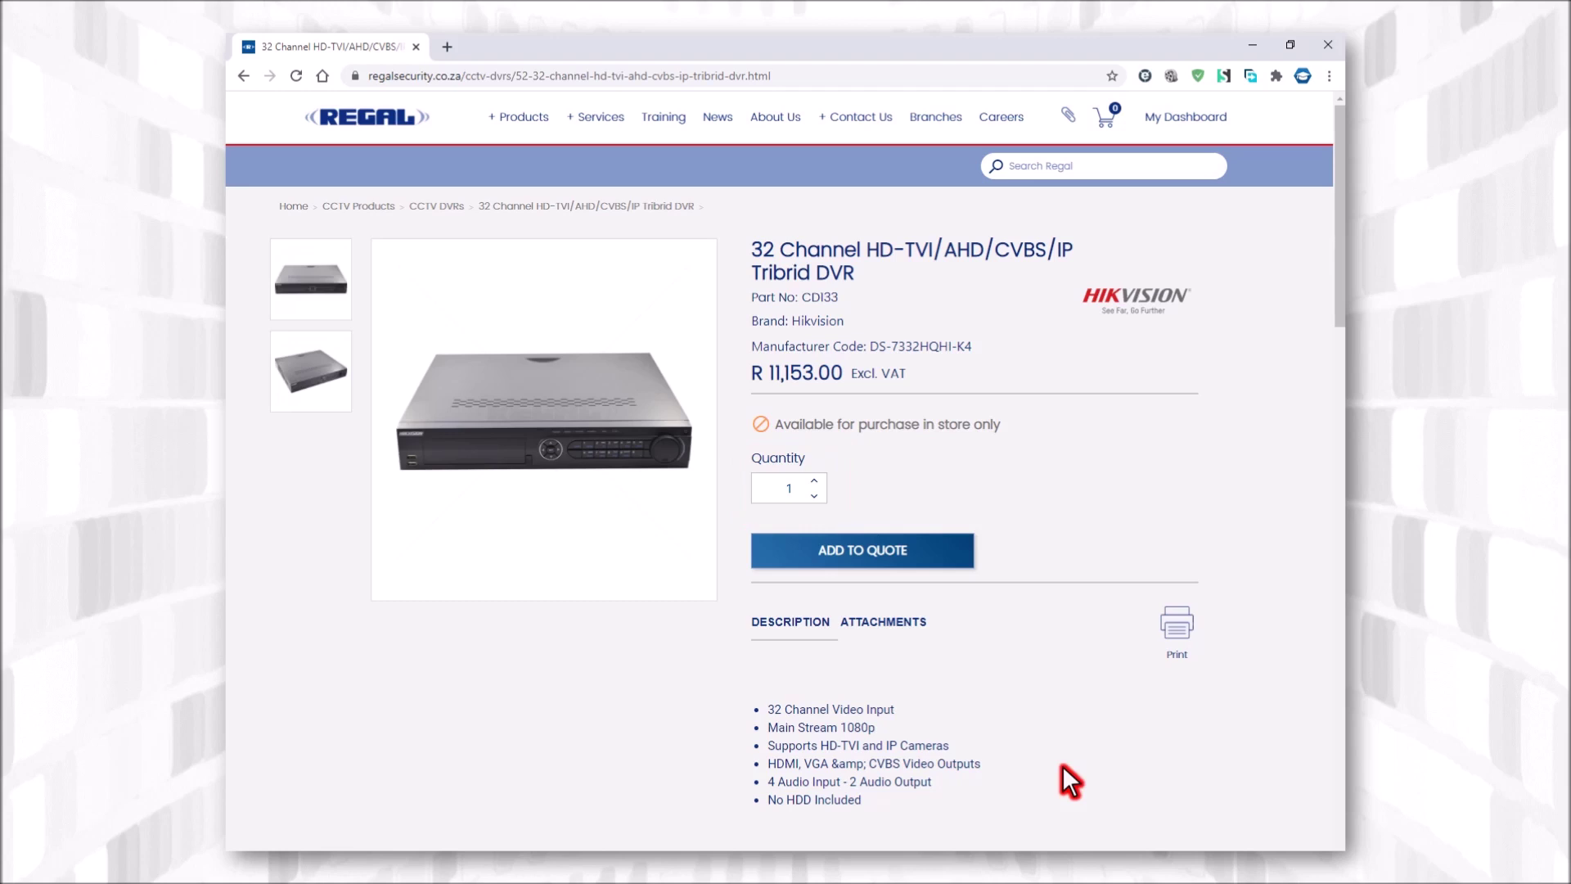
Step: Put one 32 Channel Tribrid DVR in the quotes cart and continue shopping
{"action": "left_click", "coordinate": [937, 551]}
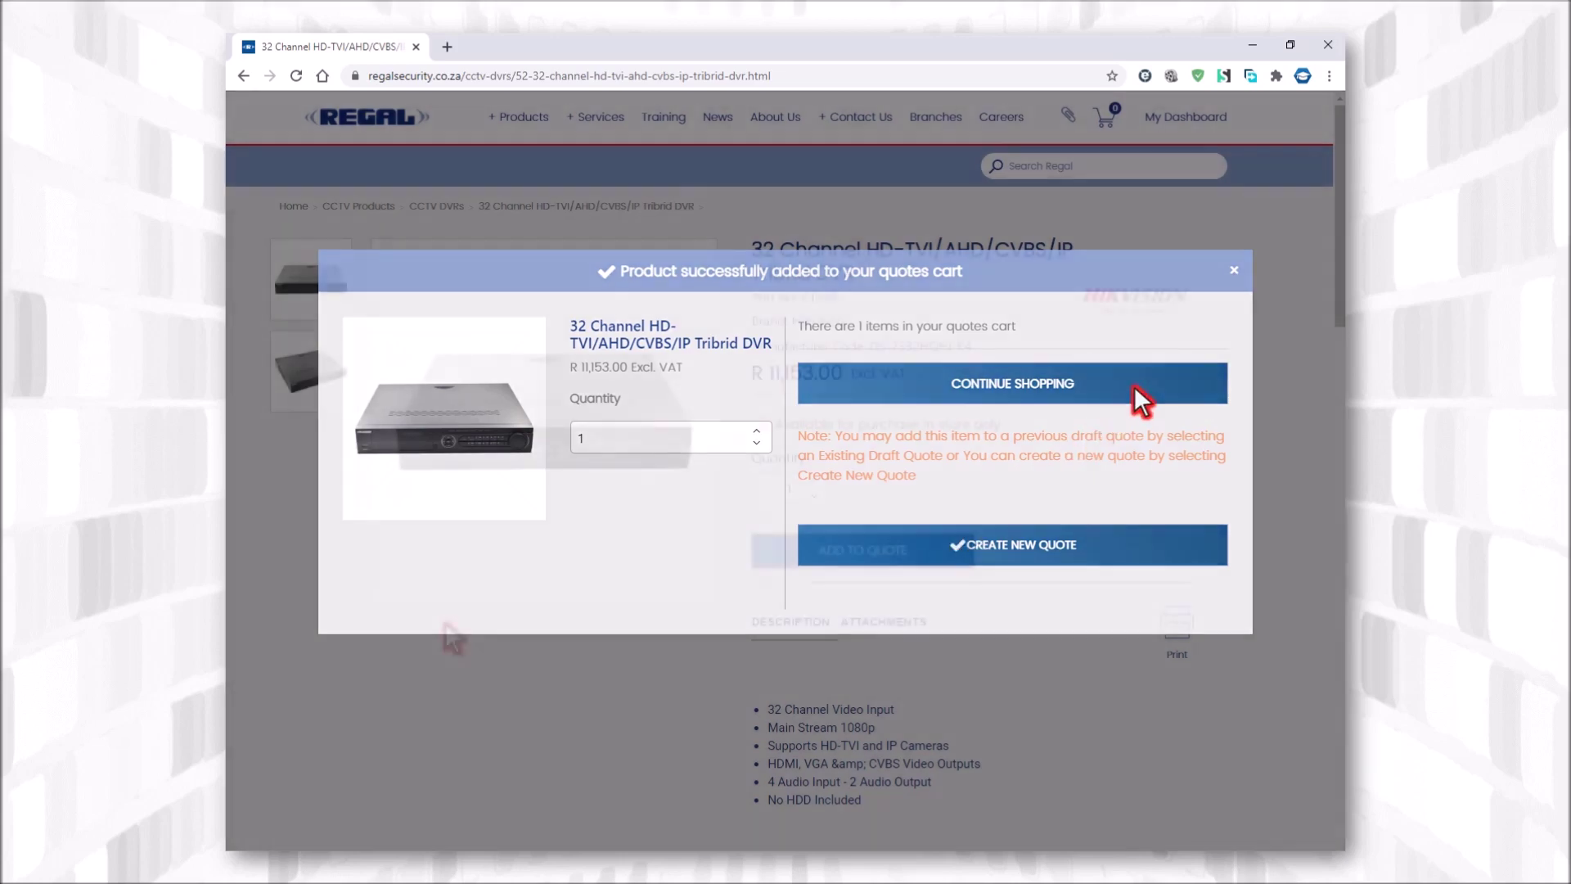
{"action": "left_click", "coordinate": [1134, 385]}
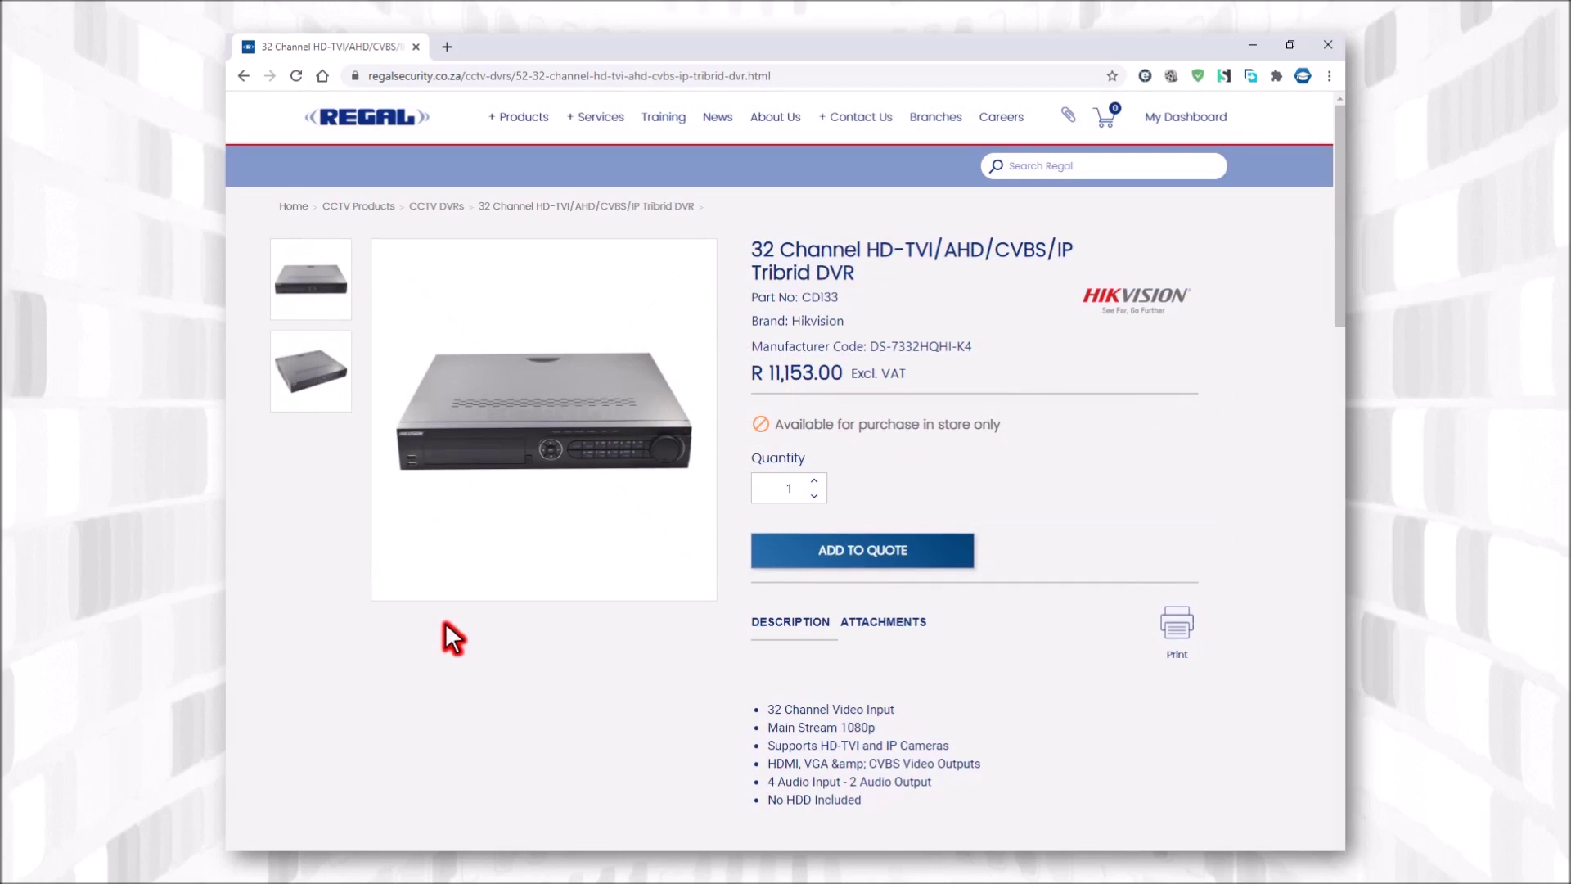
{"action": "mouse_move", "coordinate": [521, 116]}
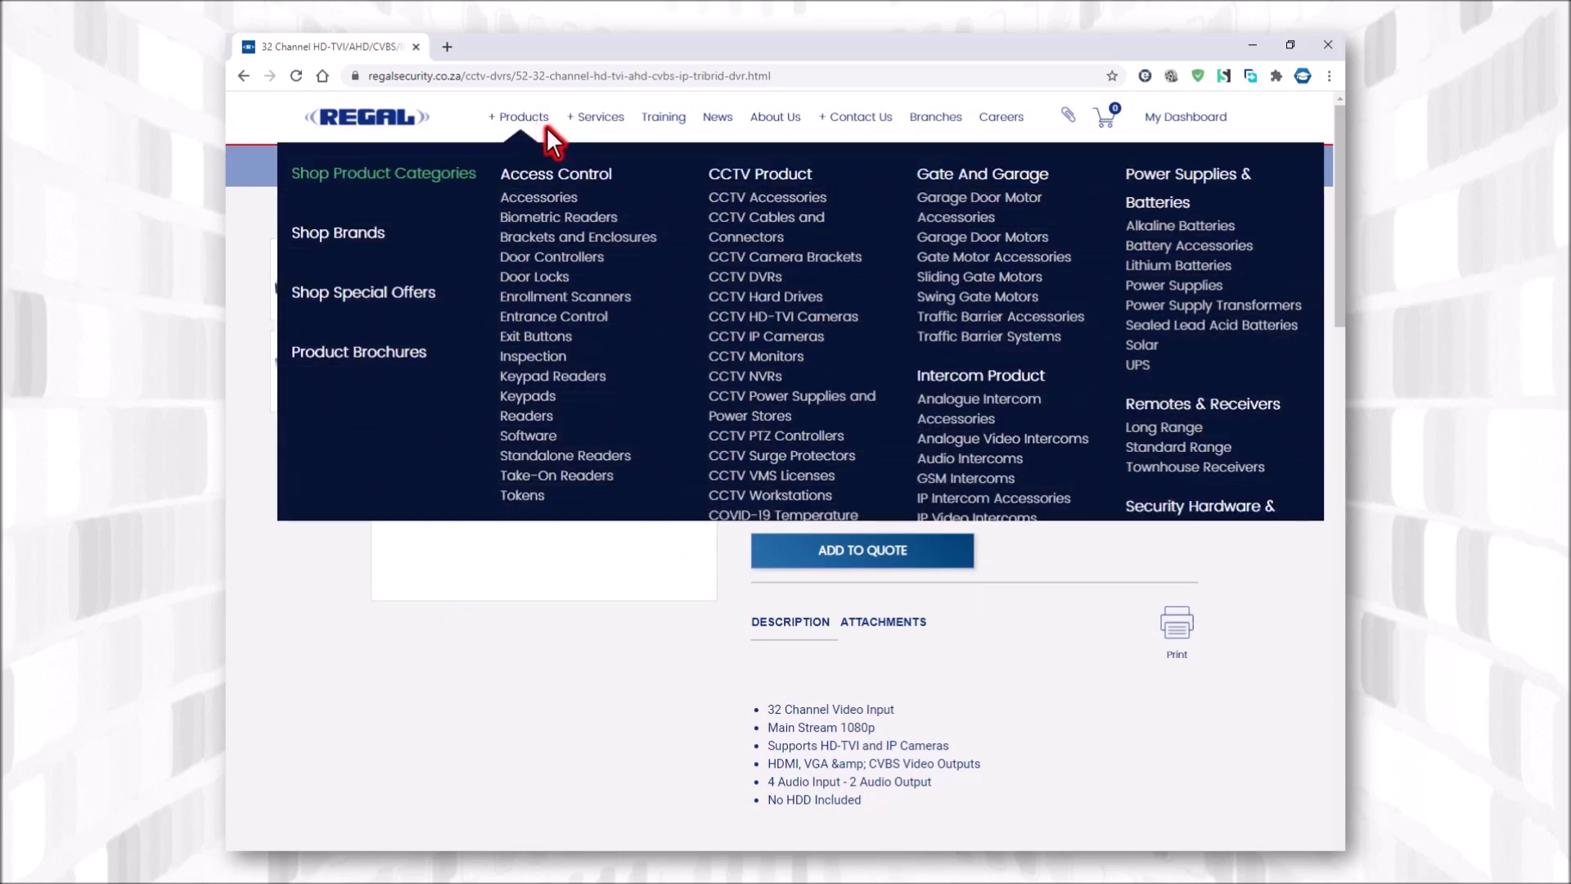
Step: From CCTV HD-TVI Cameras, add quantity 4 of the HD-TVI Bullet Camera 1080p Eco
{"action": "left_click", "coordinate": [772, 317]}
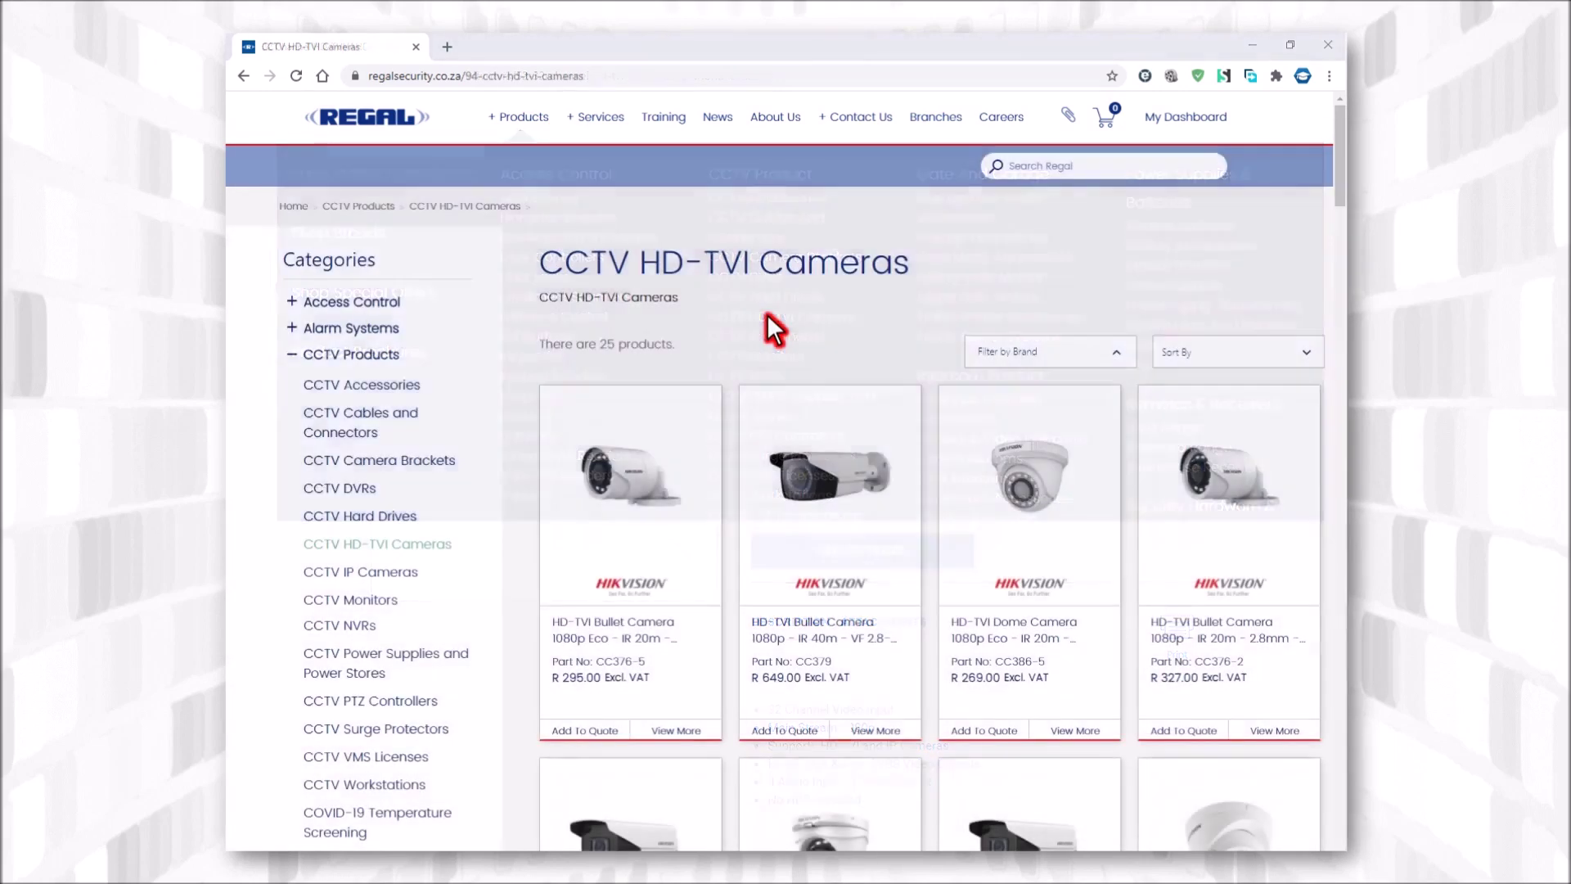
{"action": "left_click", "coordinate": [677, 731]}
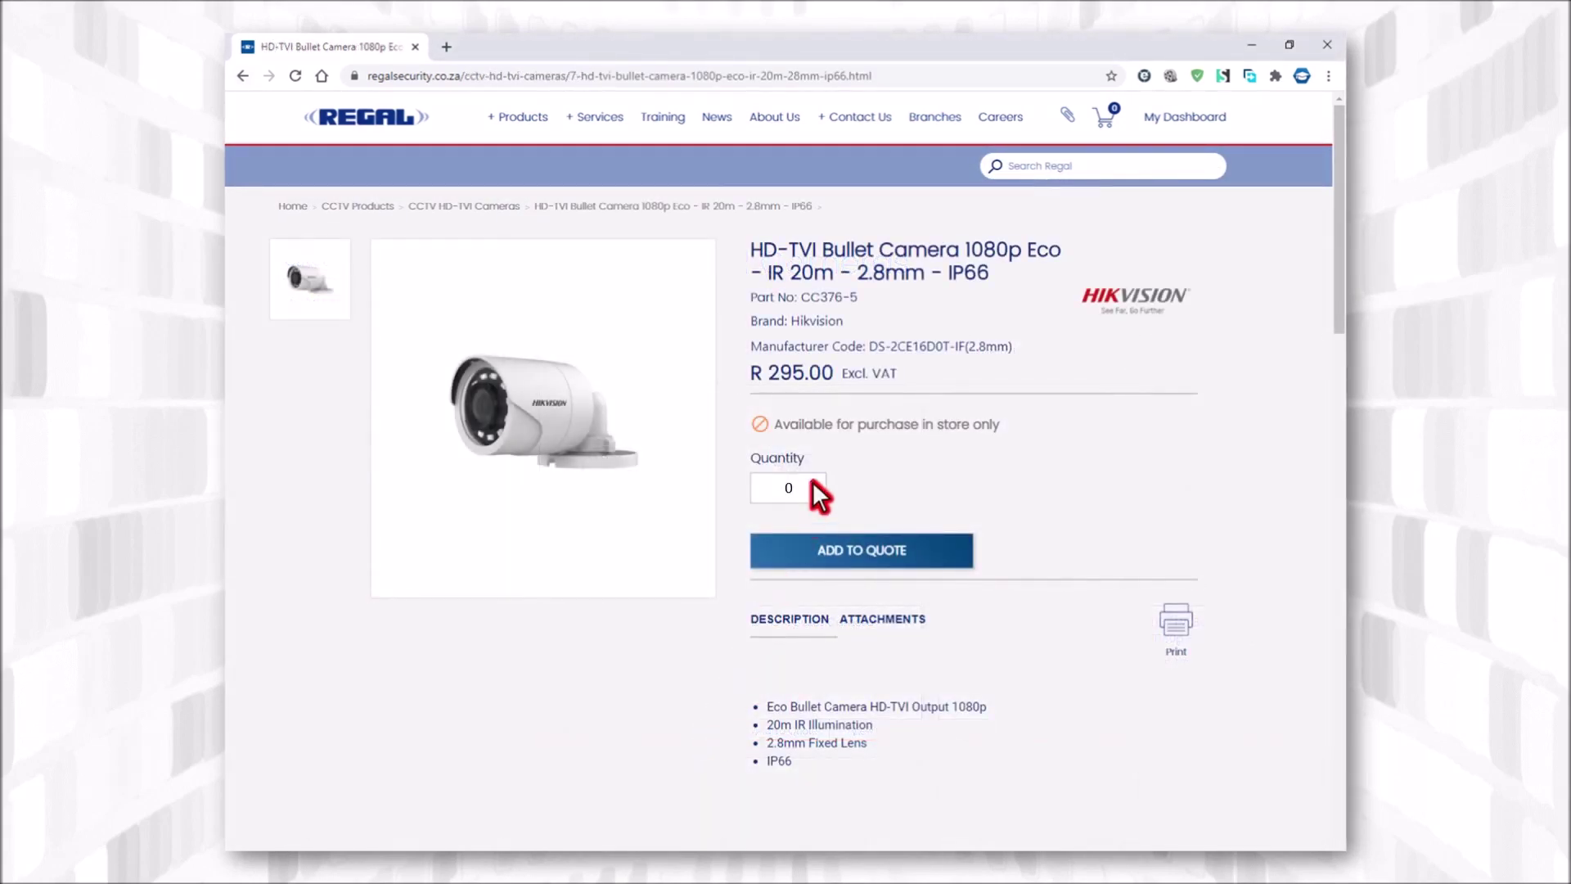
{"action": "left_click", "coordinate": [816, 482]}
{"action": "left_click", "coordinate": [917, 551]}
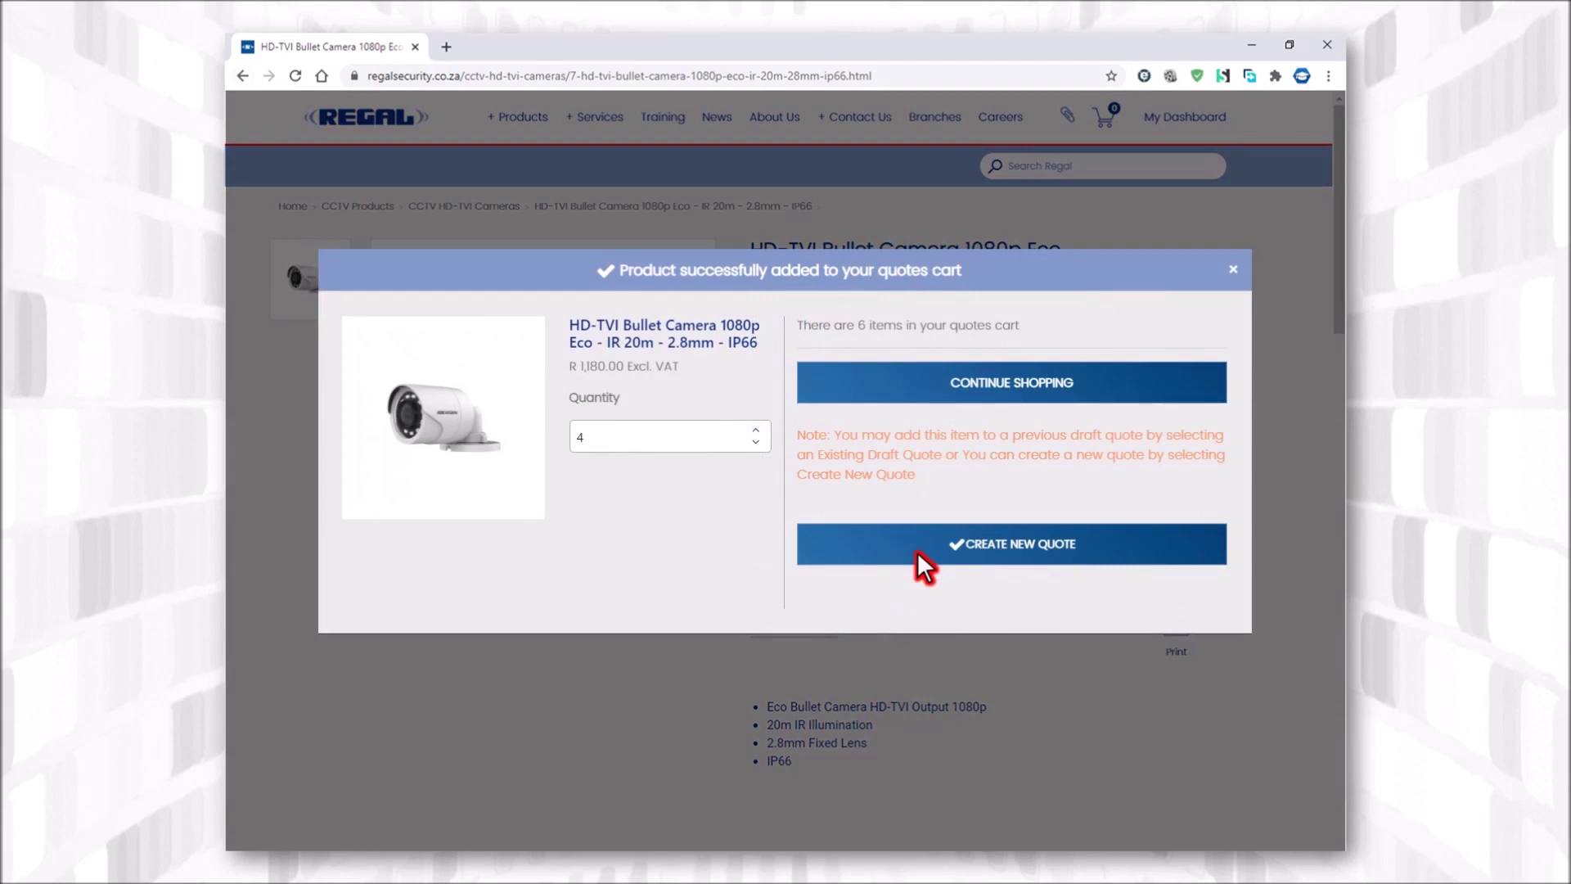
Step: Create the Customer5 quote from the cart contents and submit it
{"action": "left_click", "coordinate": [1088, 540]}
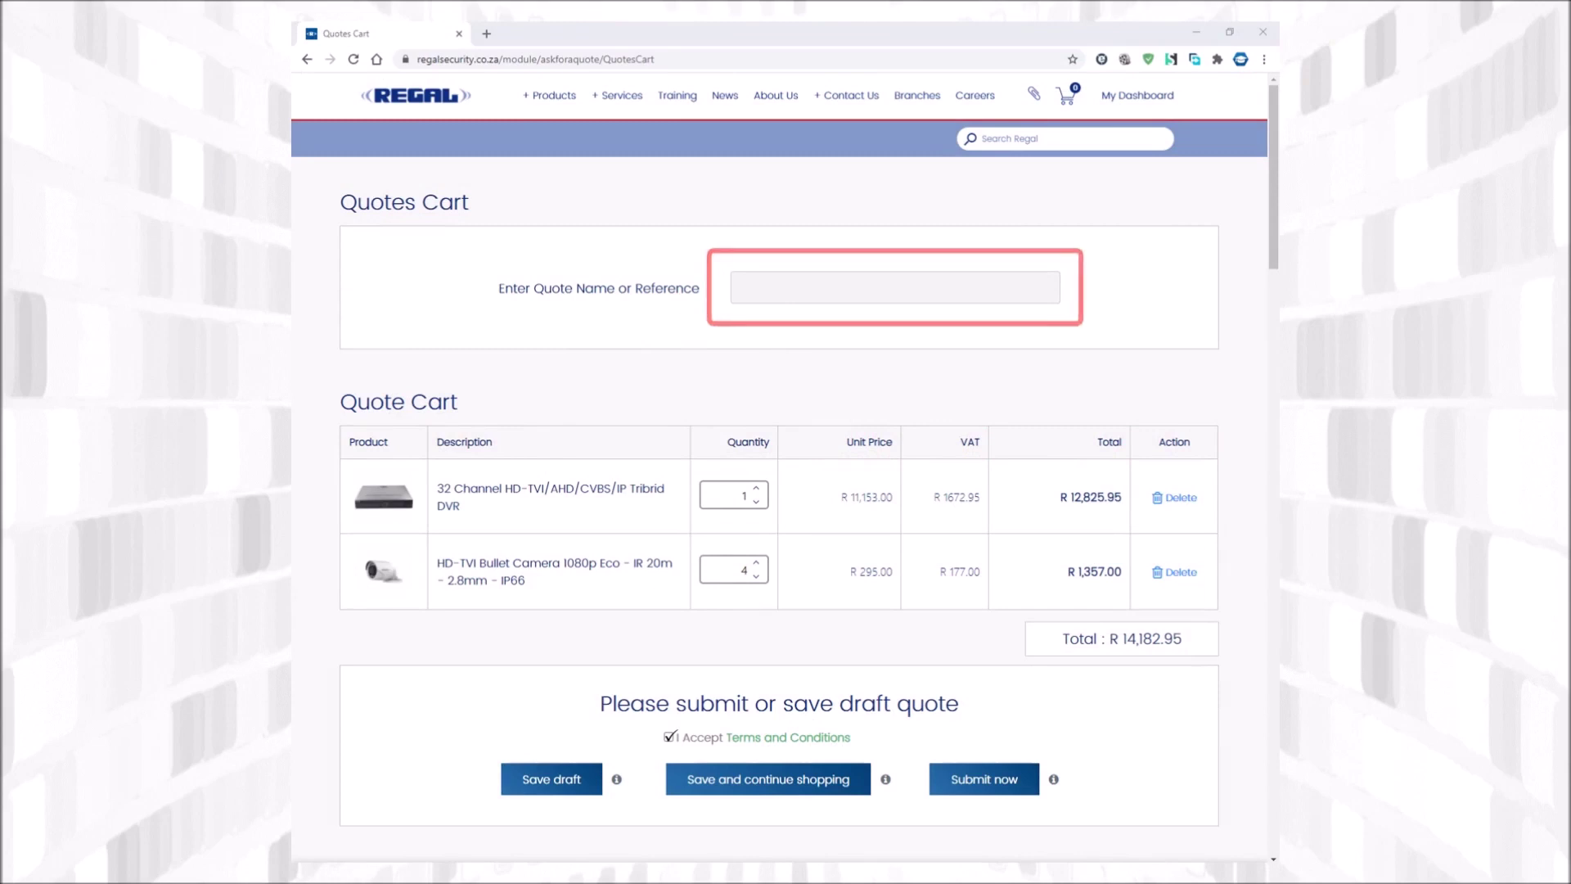
{"action": "type", "text": "Customer5"}
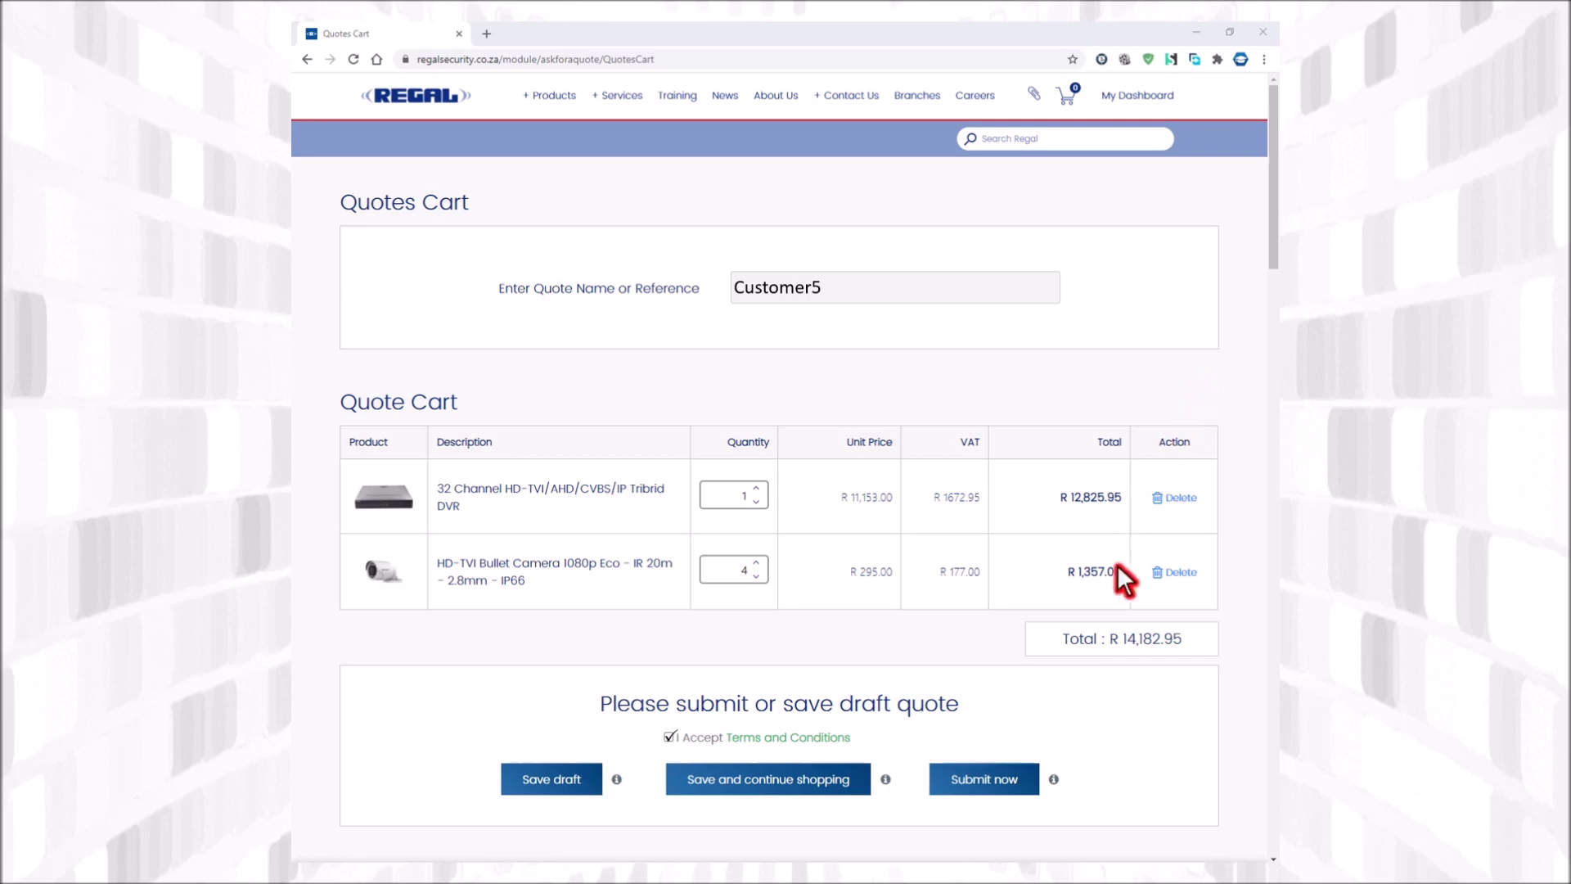
{"action": "left_click", "coordinate": [1024, 784]}
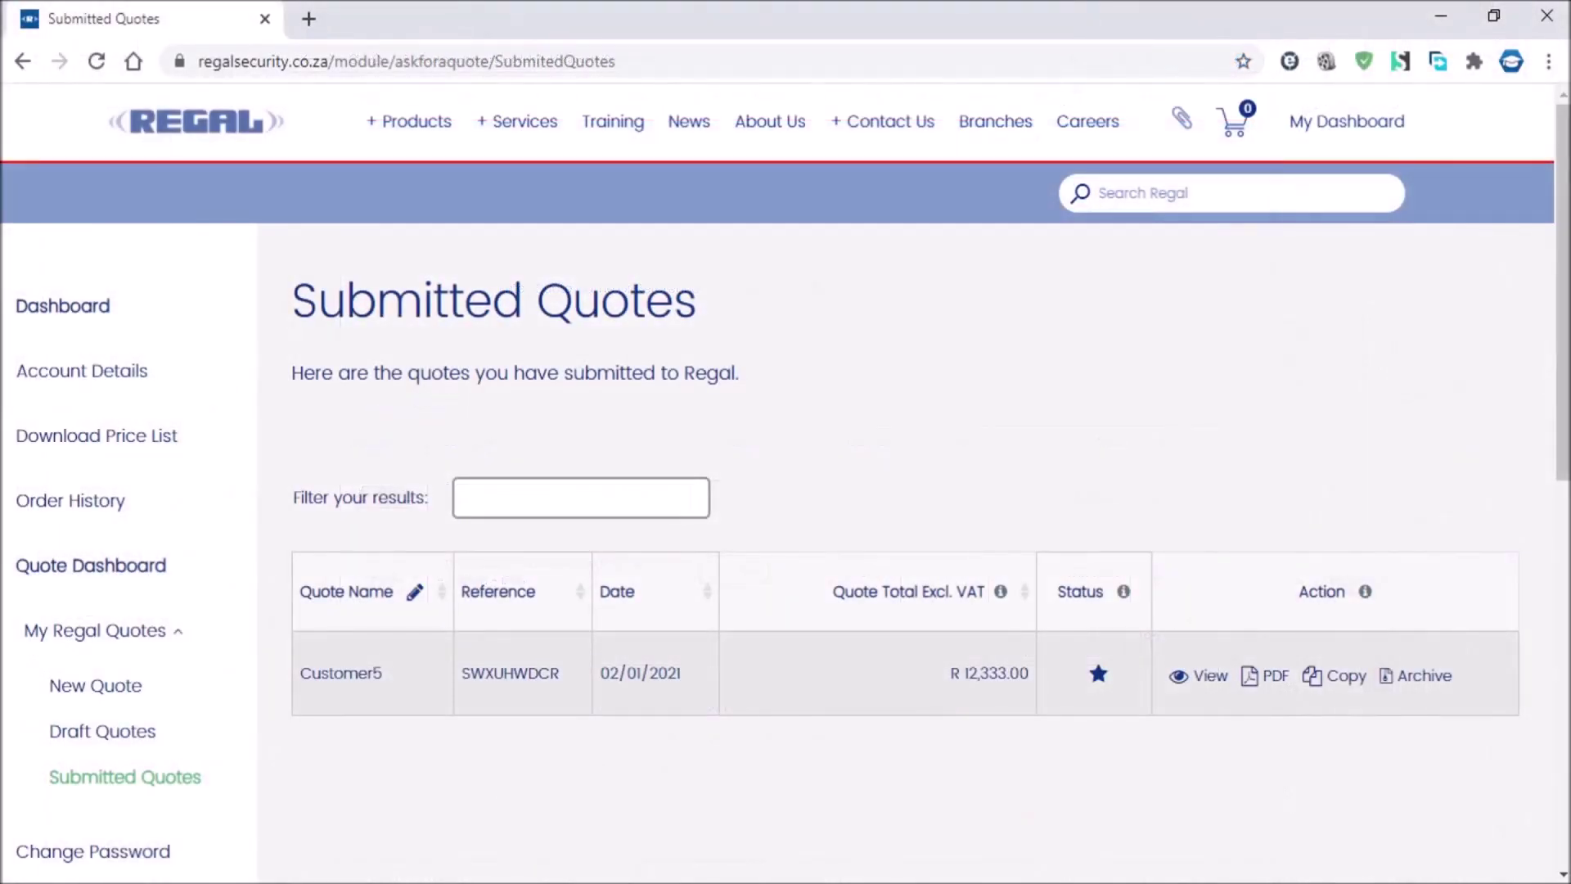